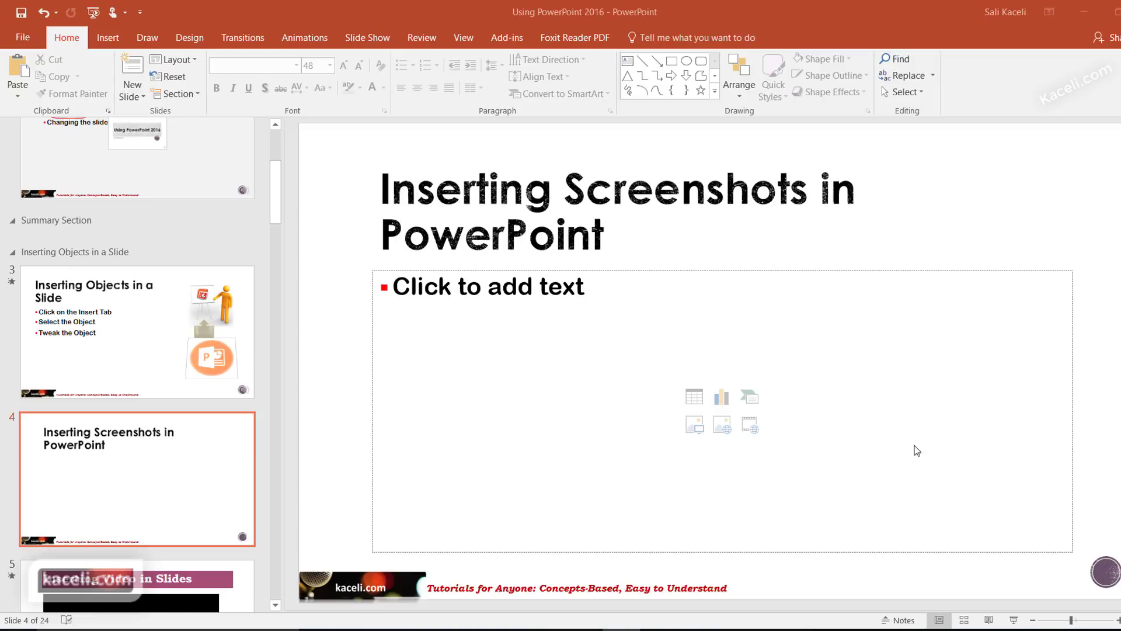
Select the 'Inserting Screenshots in PowerPoint' title on slide 4, then deselect it
left_click(375, 227)
left_click(348, 299)
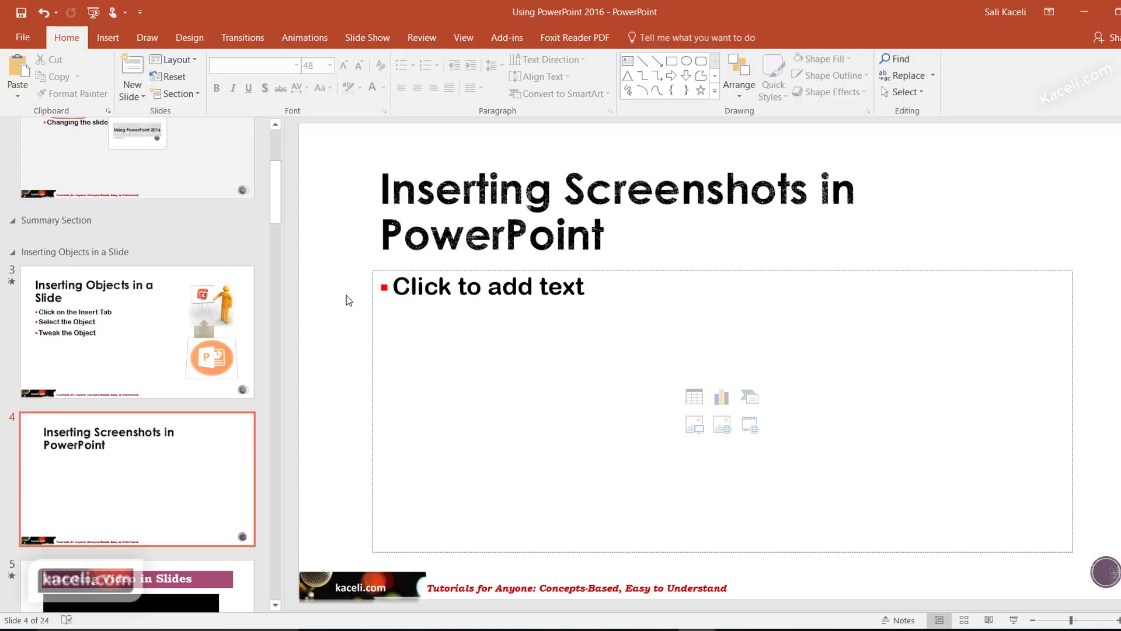
Show the Insert tab's Screenshot gallery, listing the available windows and Screen Clipping
left_click(100, 40)
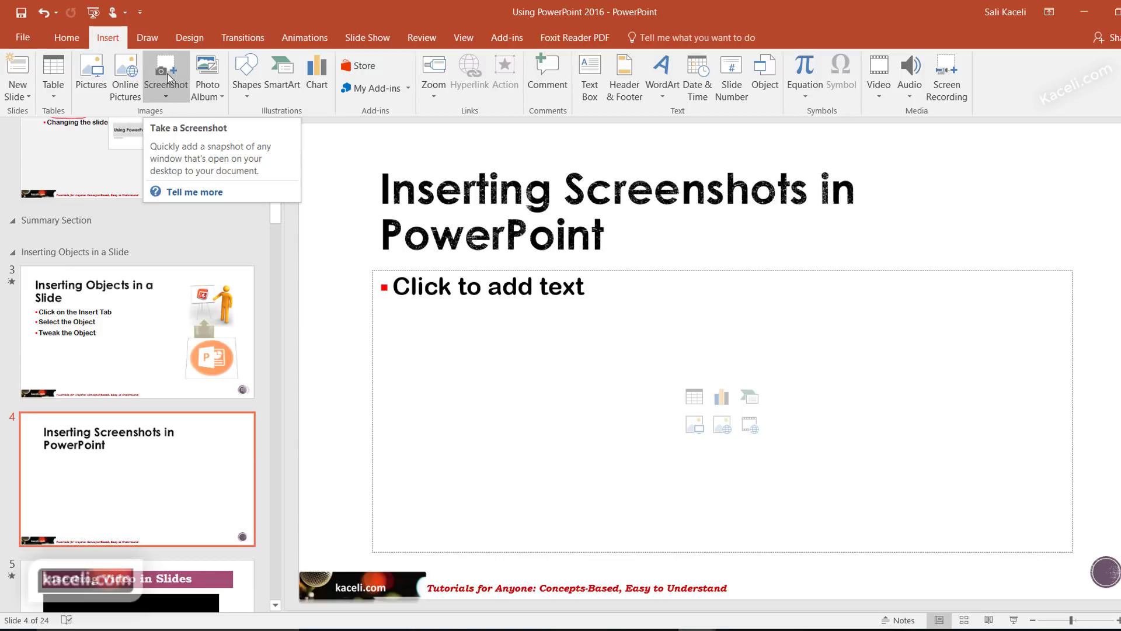
left_click(168, 78)
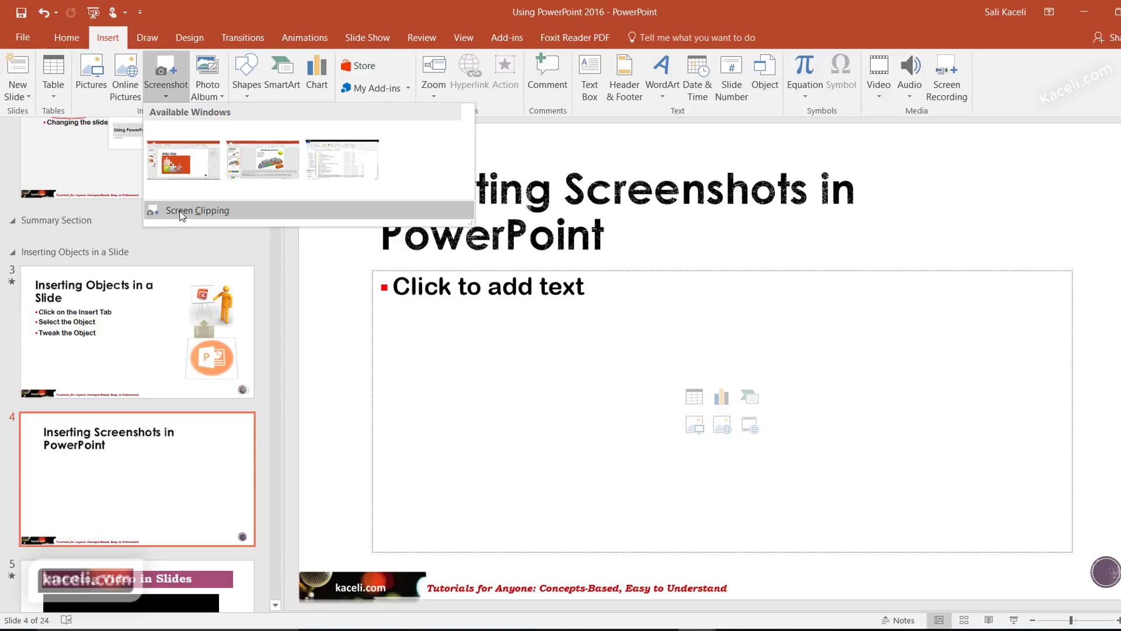
Screen-clip Presentation1's Insert ribbon area and place it on slide 4
left_click(181, 212)
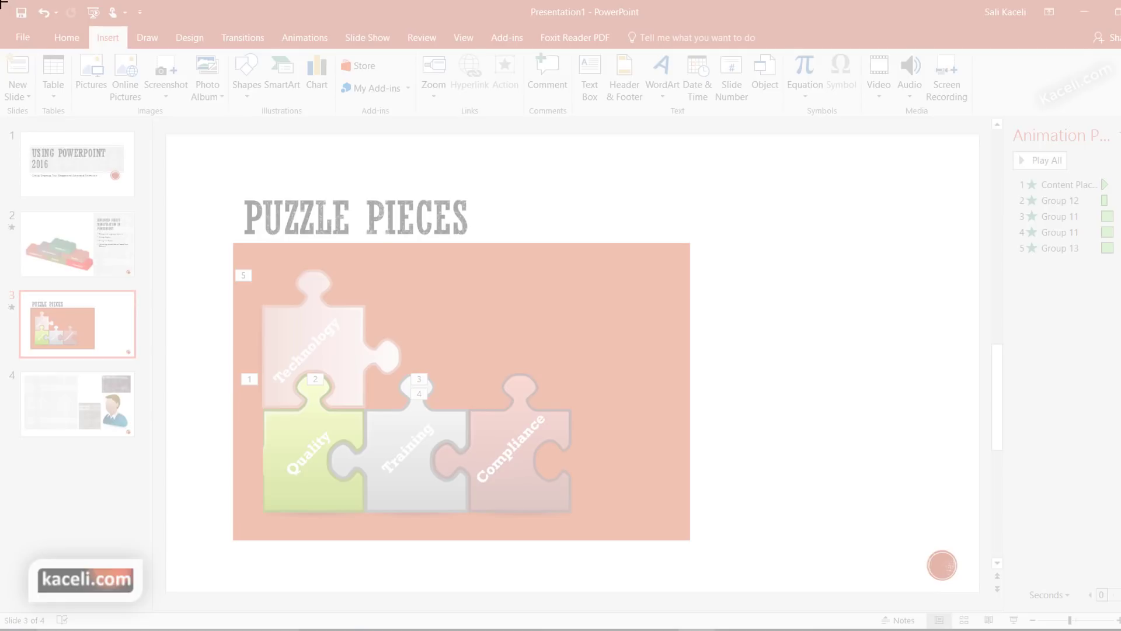
left_click_drag(1, 3, 476, 238)
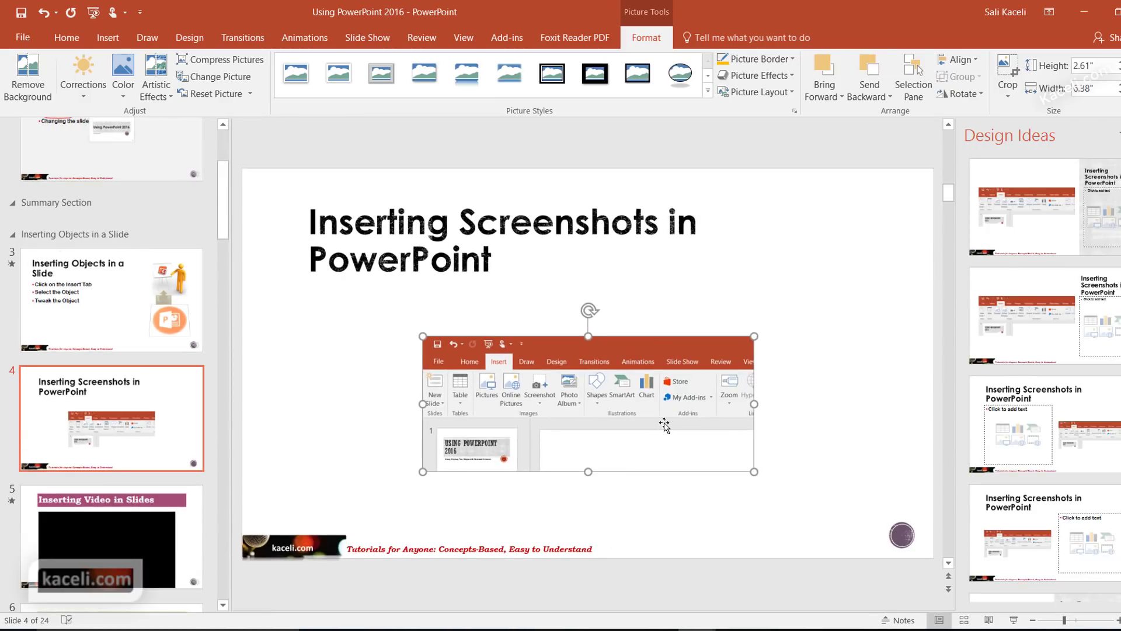
Enlarge the screenshot to 3.37" high and apply the Drop Shadow Rectangle picture style
left_click_drag(753, 471, 818, 510)
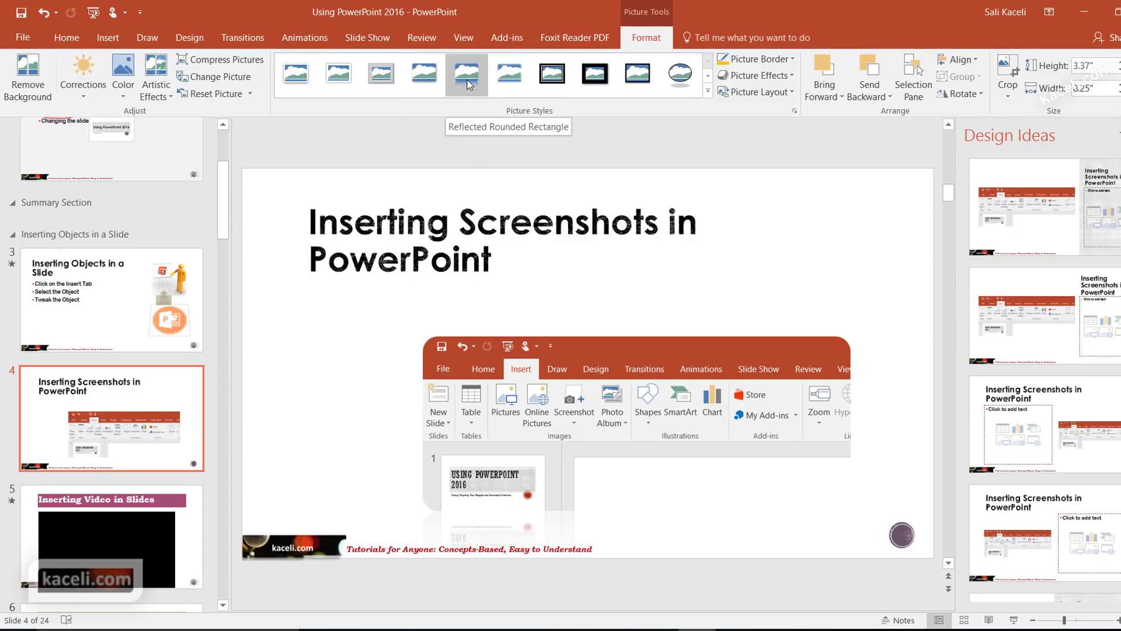
left_click(430, 83)
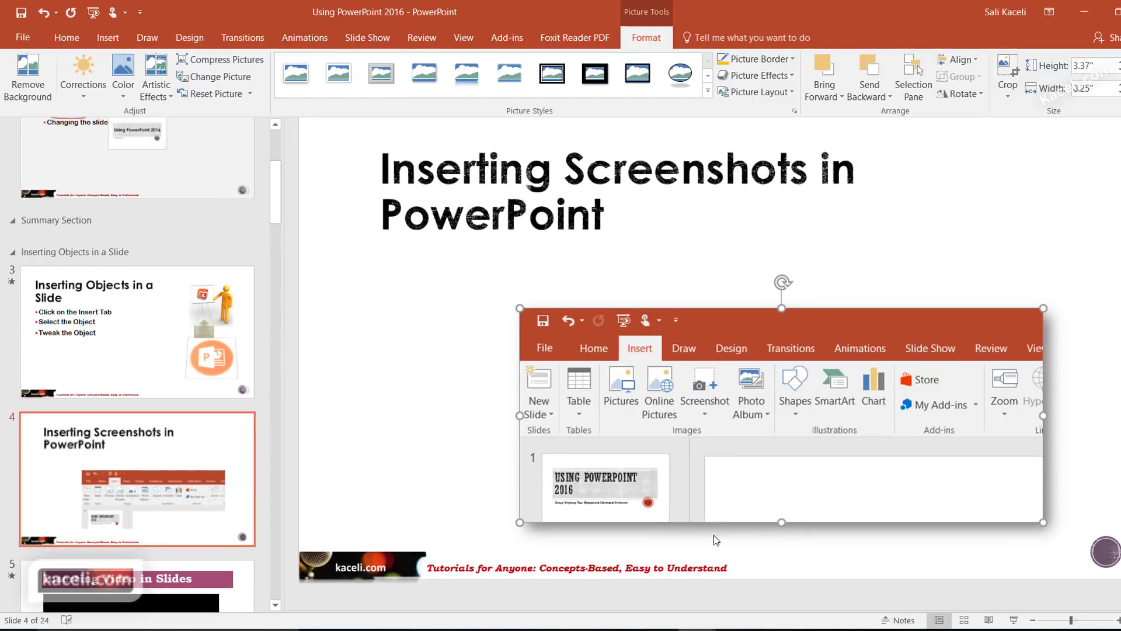
left_click(358, 435)
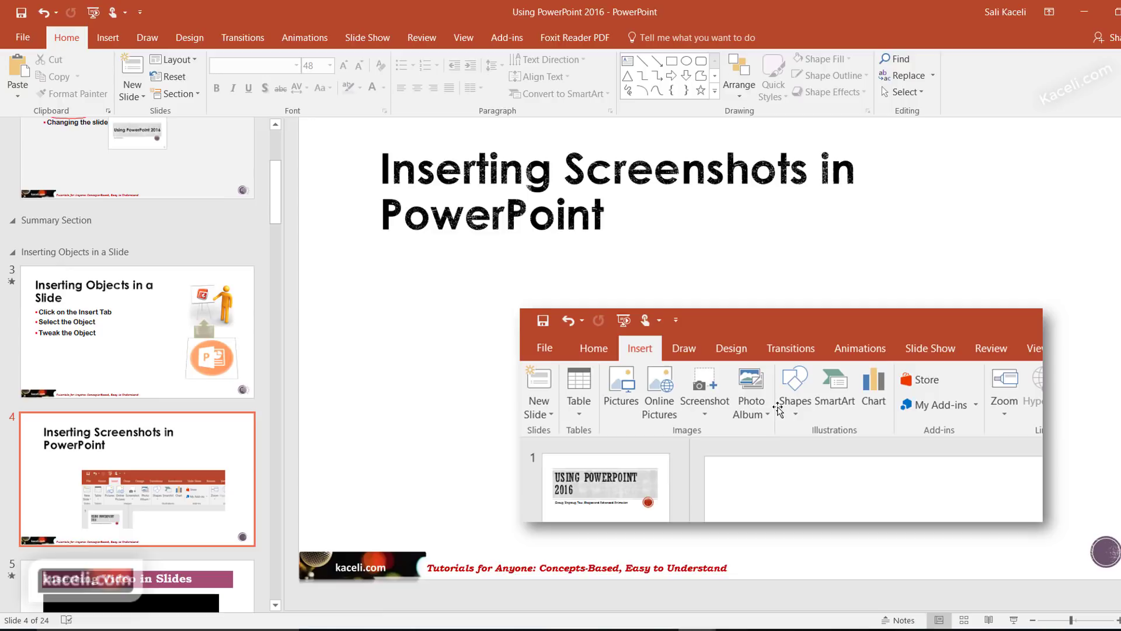
Draw a rectangle shape over the inset screenshot's Insert tab
left_click(114, 42)
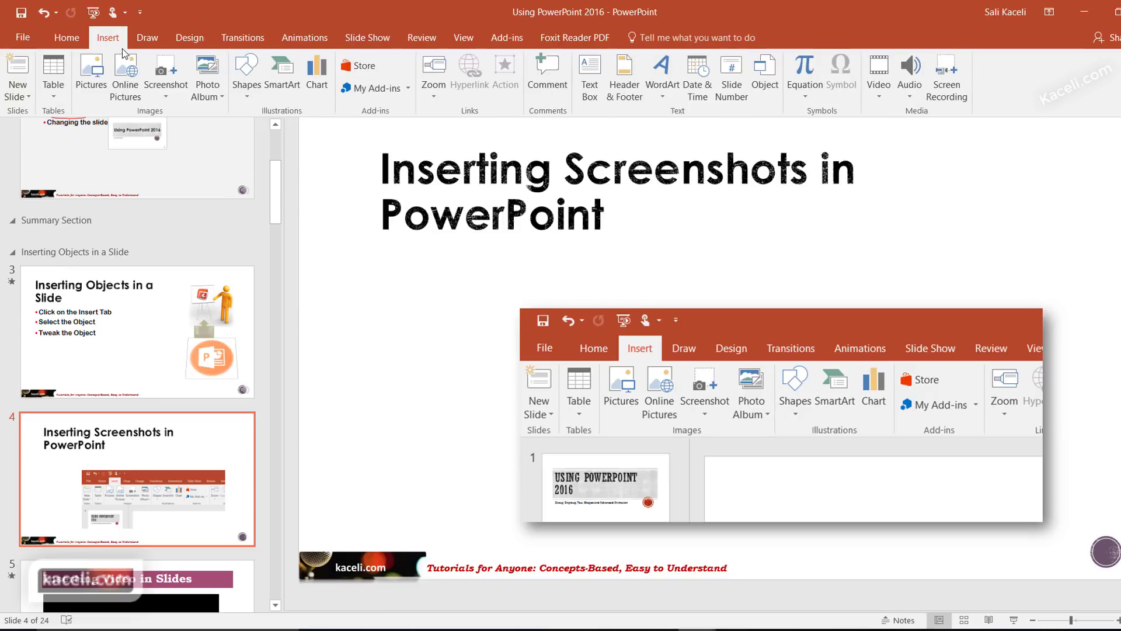
left_click(246, 87)
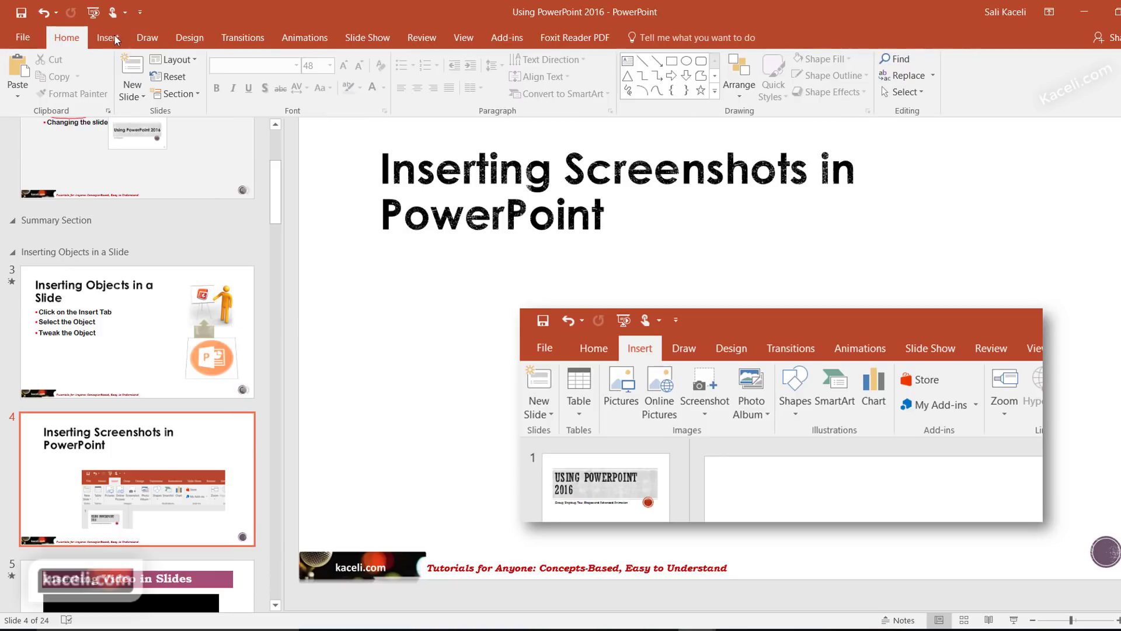
left_click(66, 38)
left_click(108, 40)
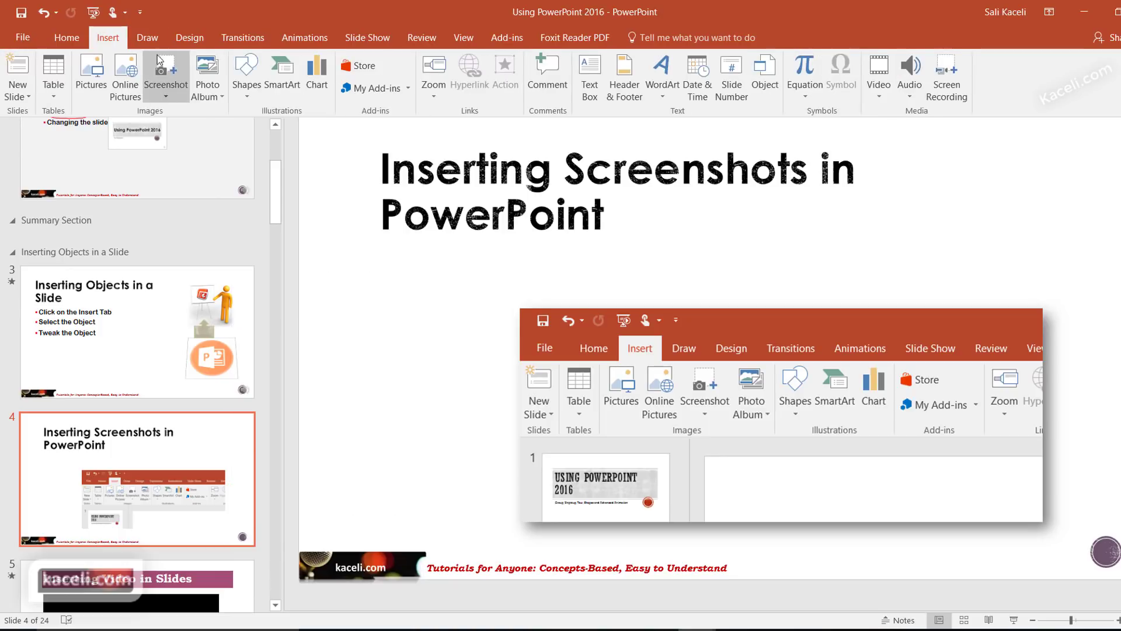
left_click(248, 97)
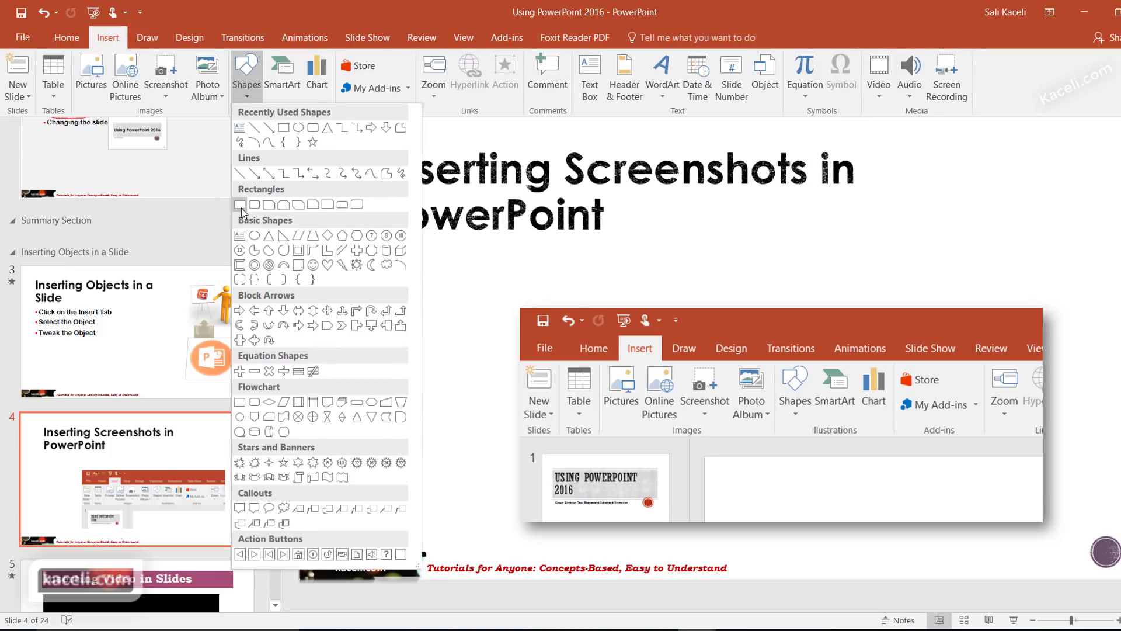
left_click(240, 204)
left_click_drag(621, 337, 663, 359)
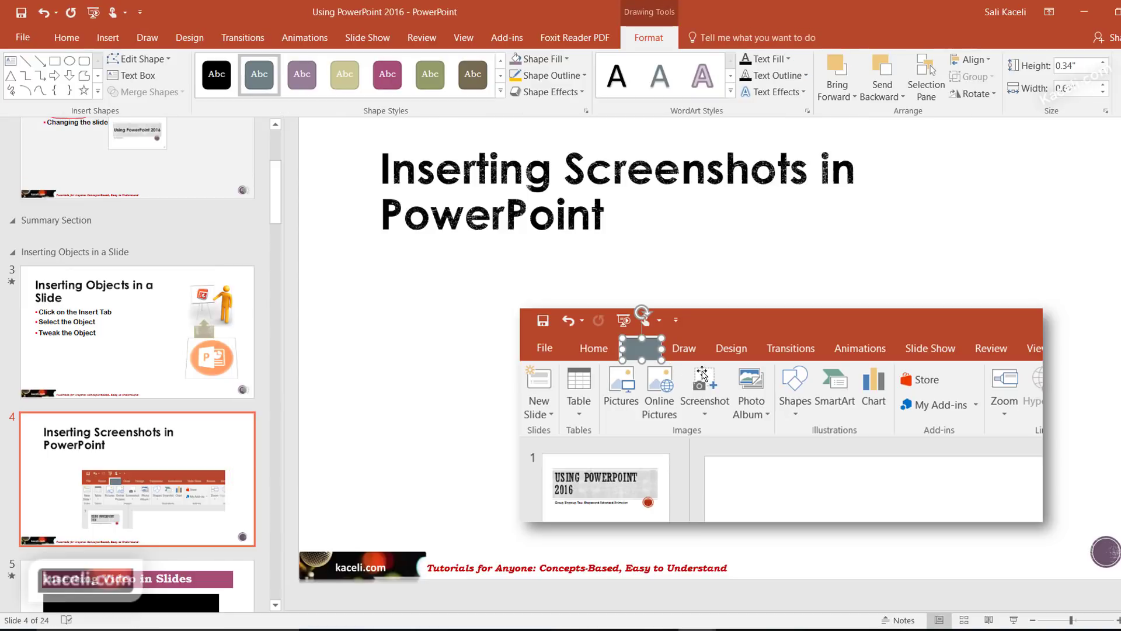
Give the rectangle no fill and a red outline, and widen it to frame Insert
left_click(501, 92)
left_click(591, 93)
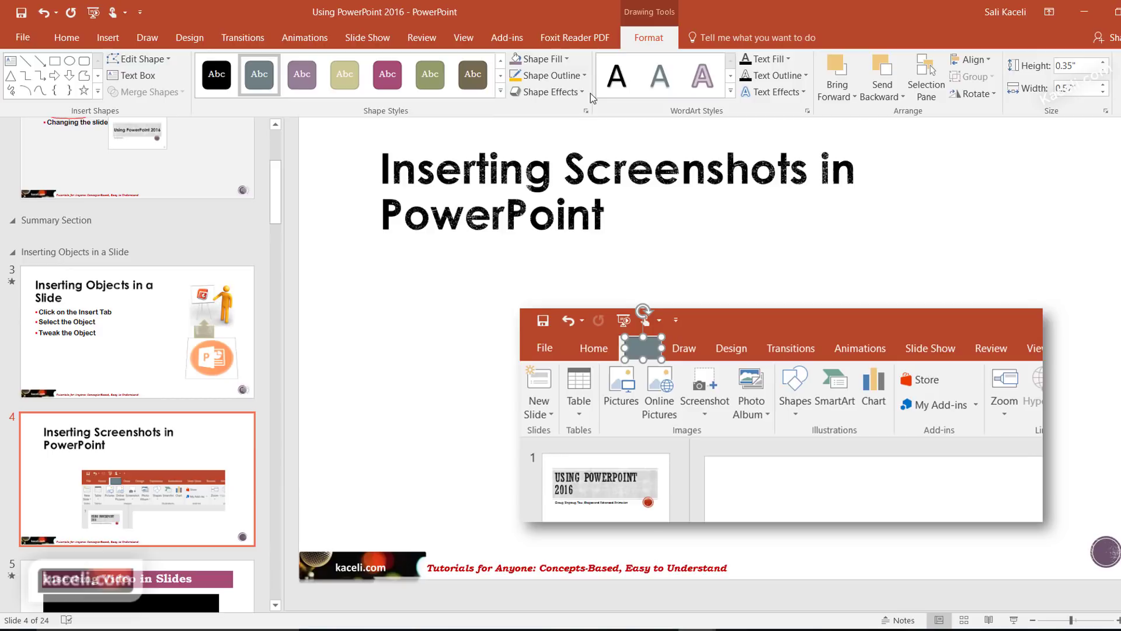
left_click(566, 61)
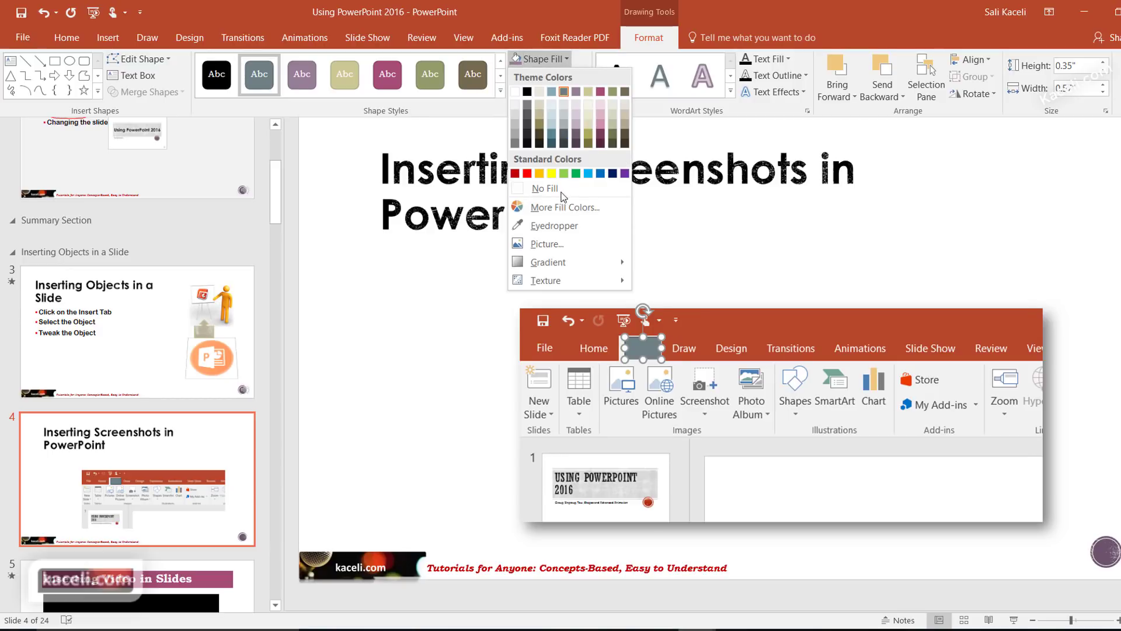
left_click(580, 192)
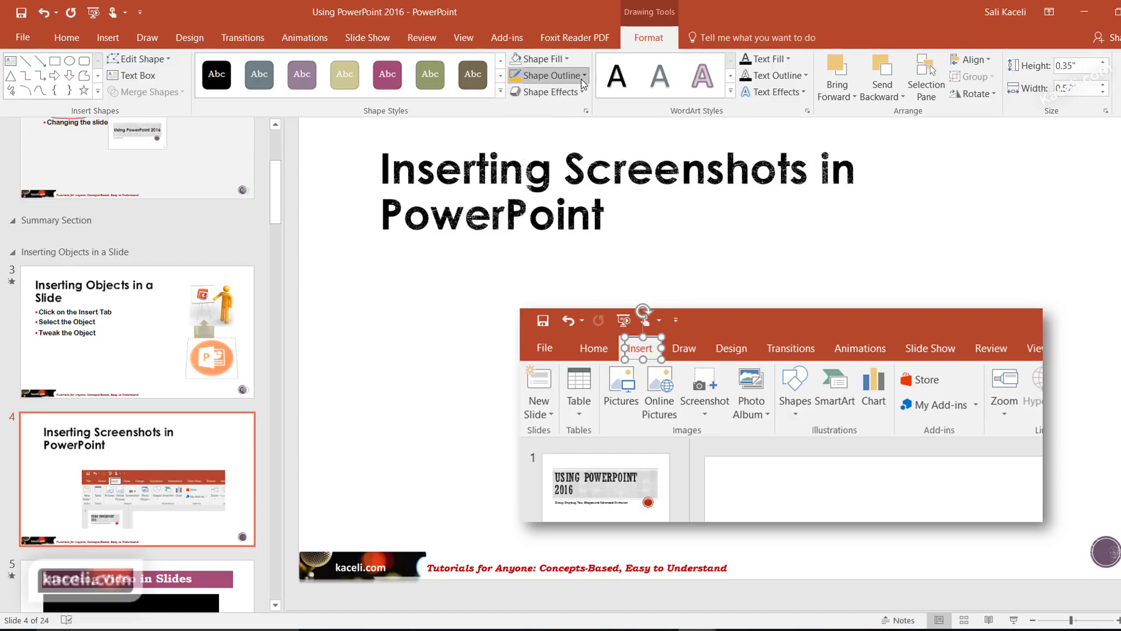
left_click(581, 79)
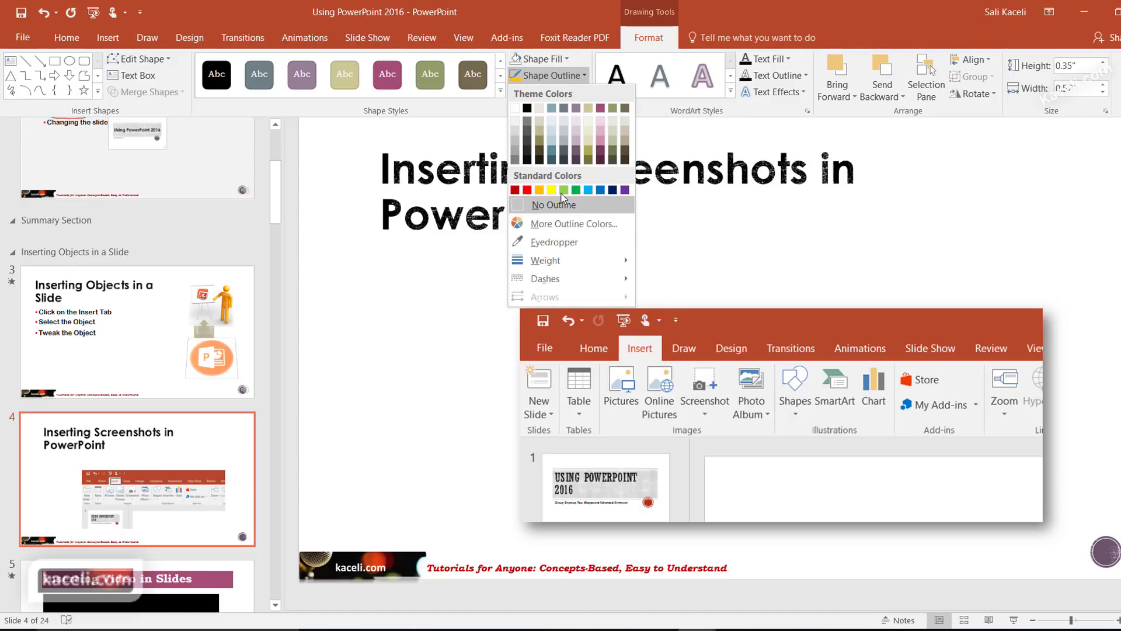
left_click(526, 190)
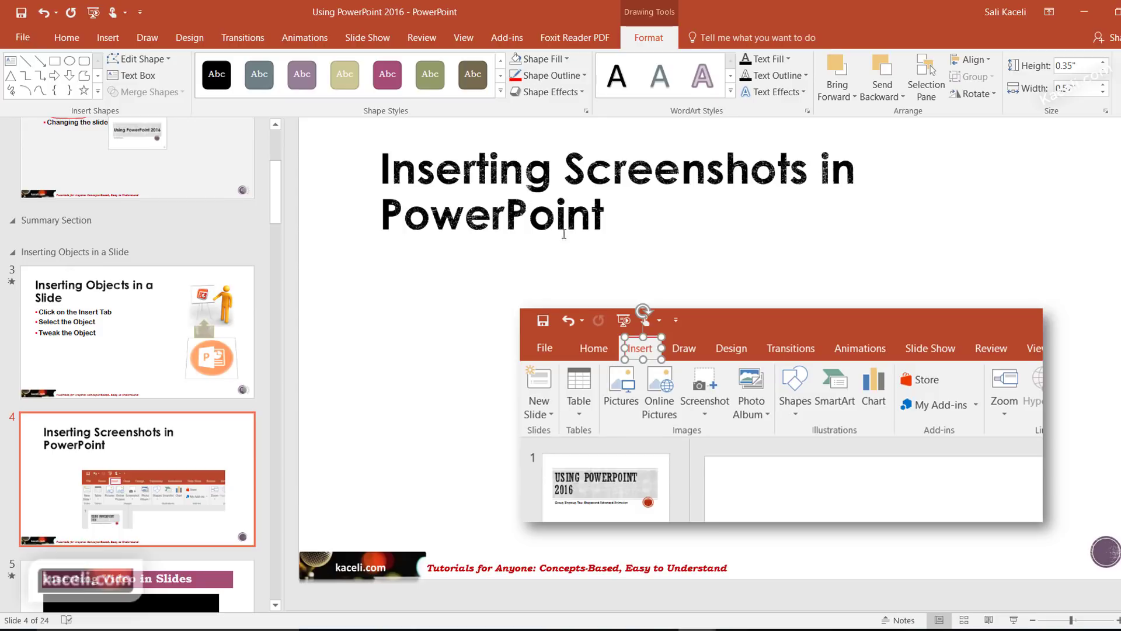
left_click_drag(625, 349, 618, 349)
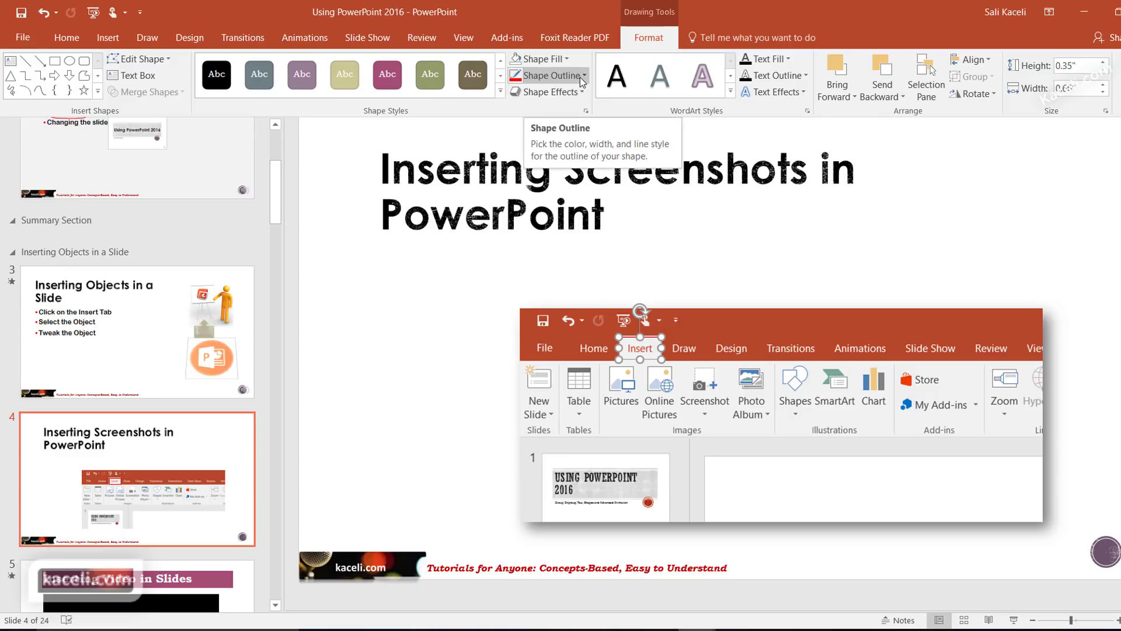
Set the red box's outline weight to 4½ pt
left_click(581, 78)
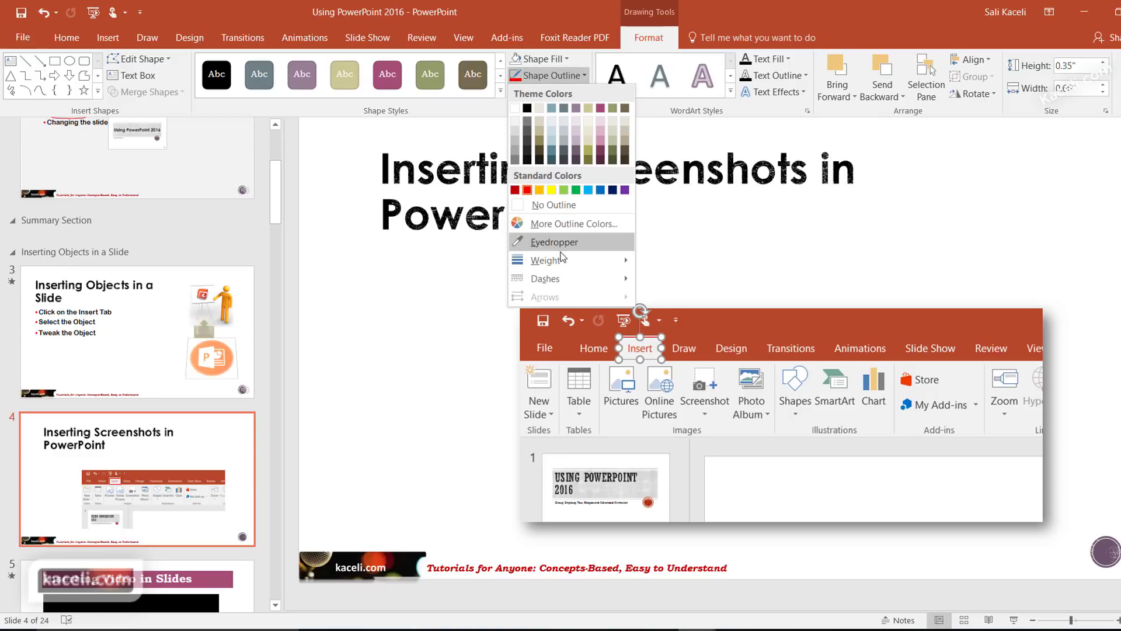
mouse_move(608, 261)
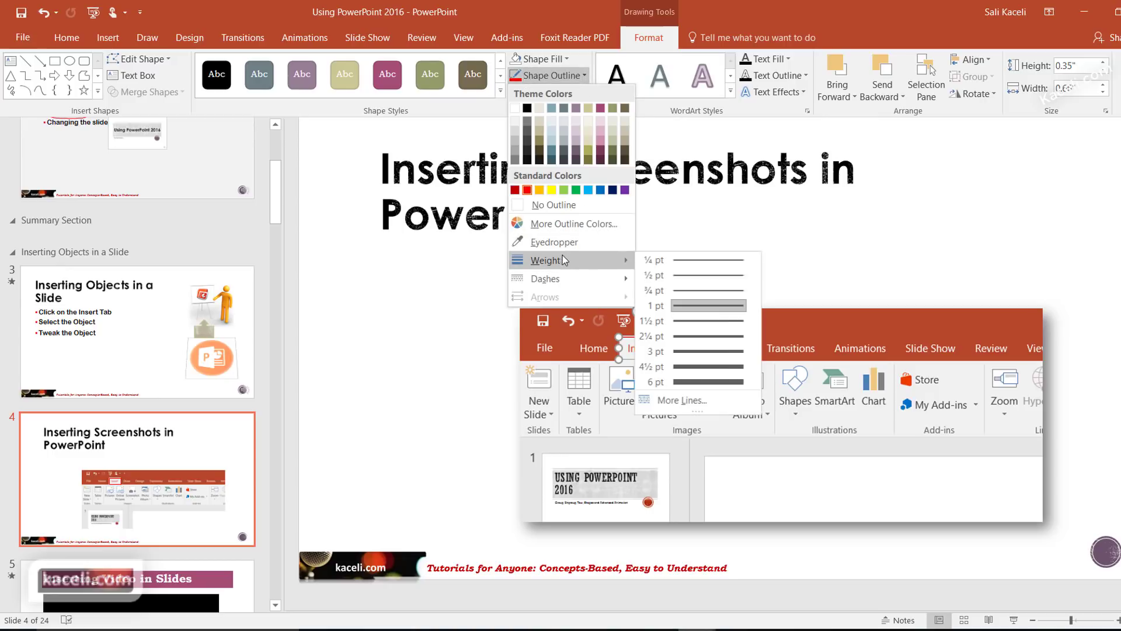
left_click(713, 367)
left_click(742, 465)
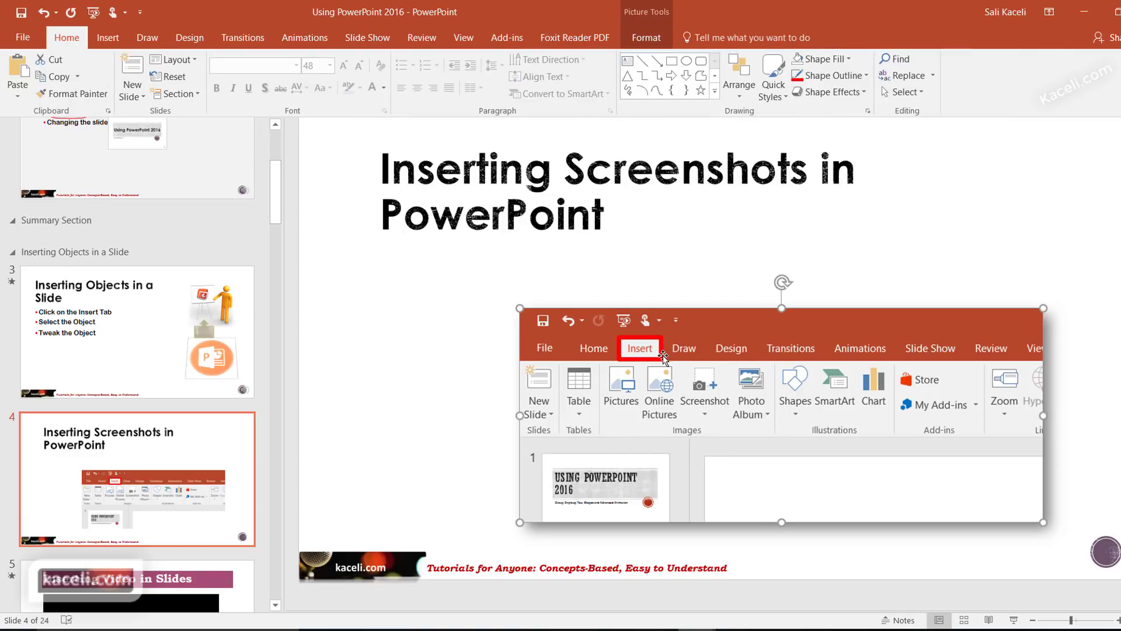
left_click(663, 354)
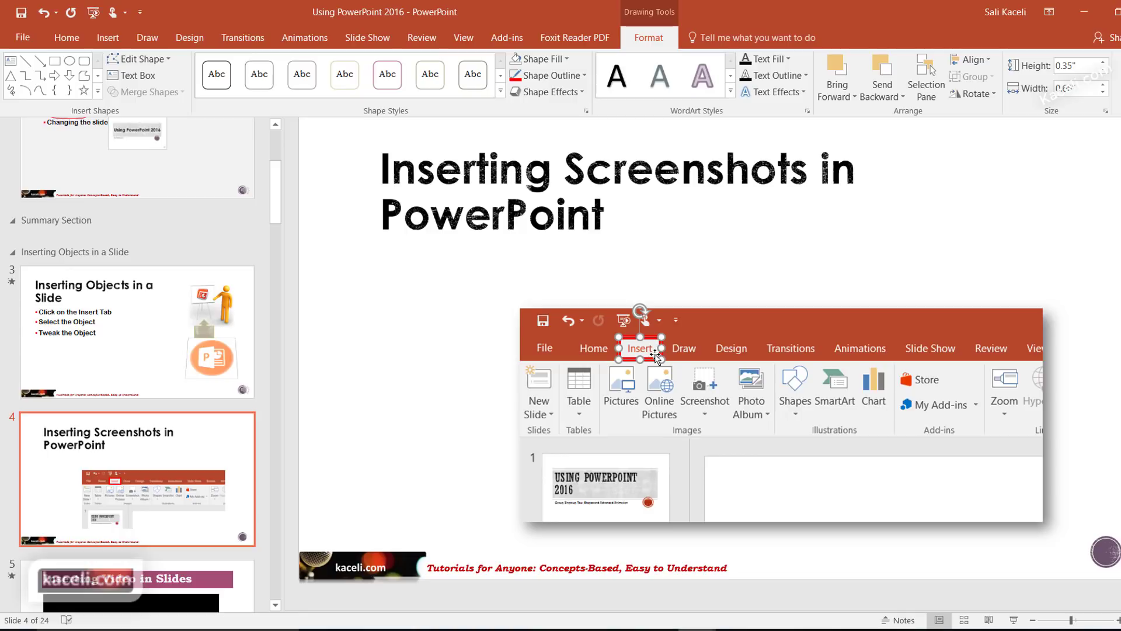
left_click(727, 445)
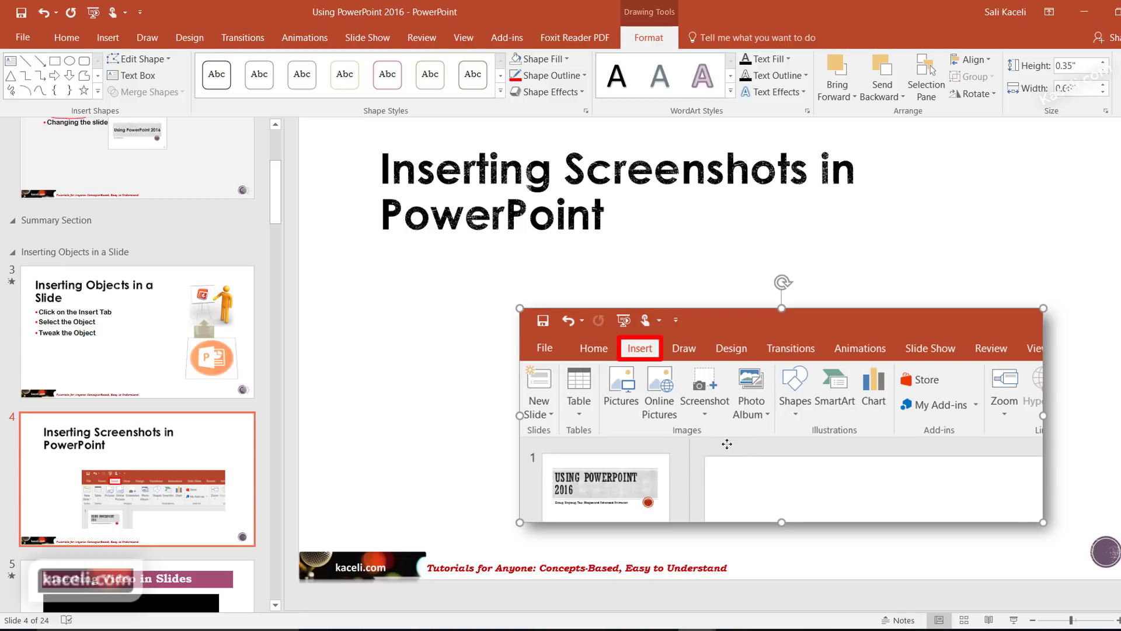
Paste a copy of the red box and move it over the inset's Screenshot button
key("ctrl+v")
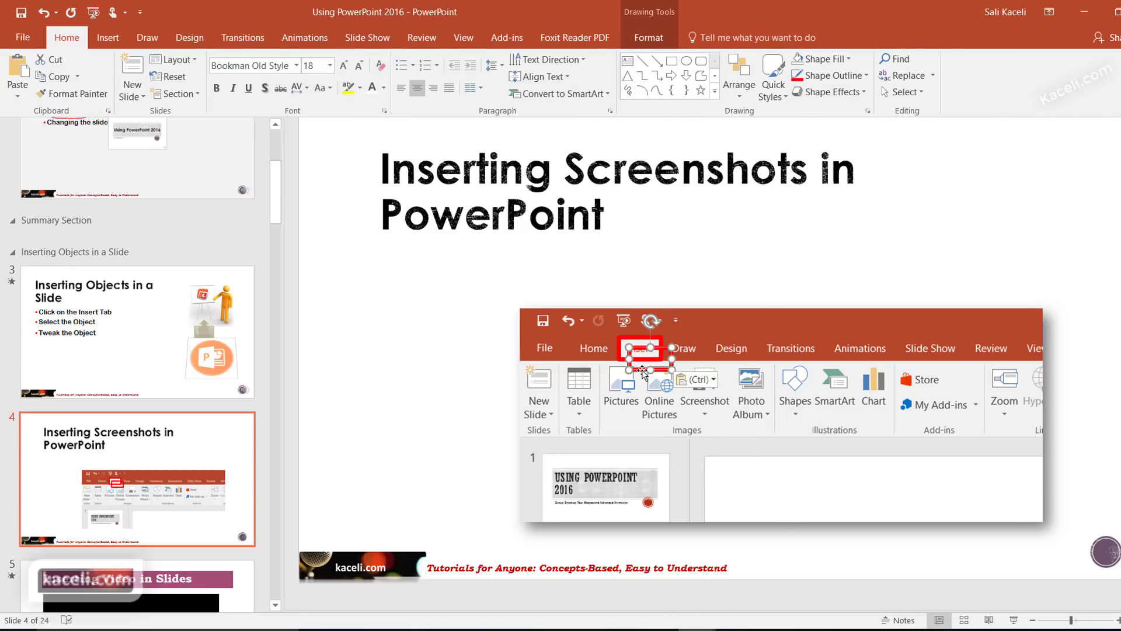
mouse_move(643, 373)
left_mouse_down()
mouse_move(649, 399)
mouse_move(701, 397)
mouse_move(683, 387)
mouse_move(733, 424)
left_mouse_up()
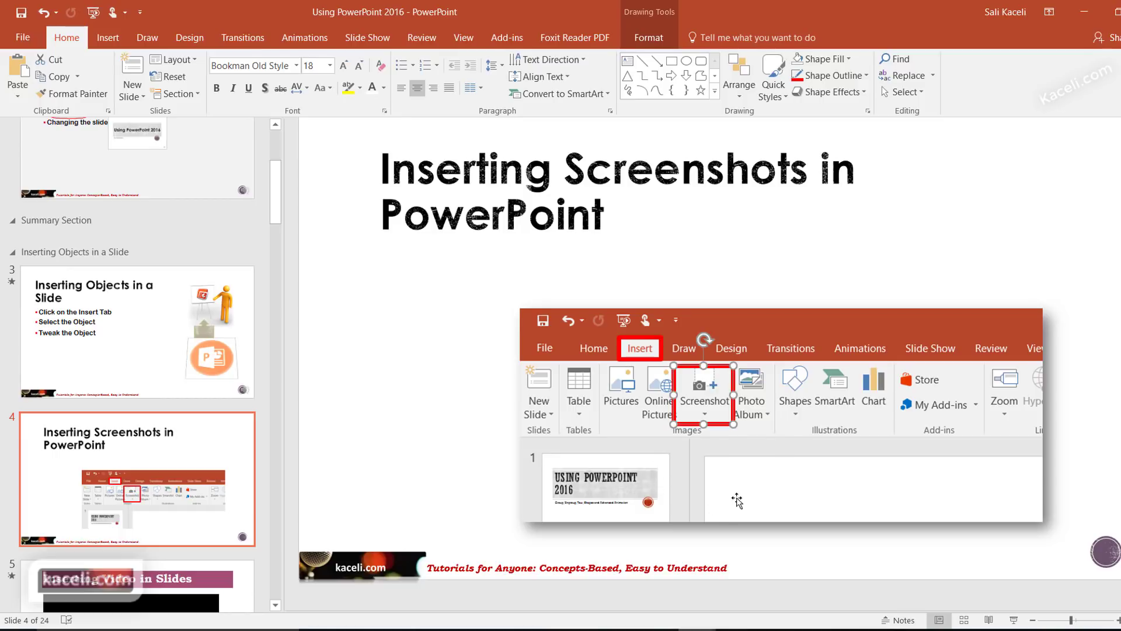
left_click(697, 502)
left_click(444, 438)
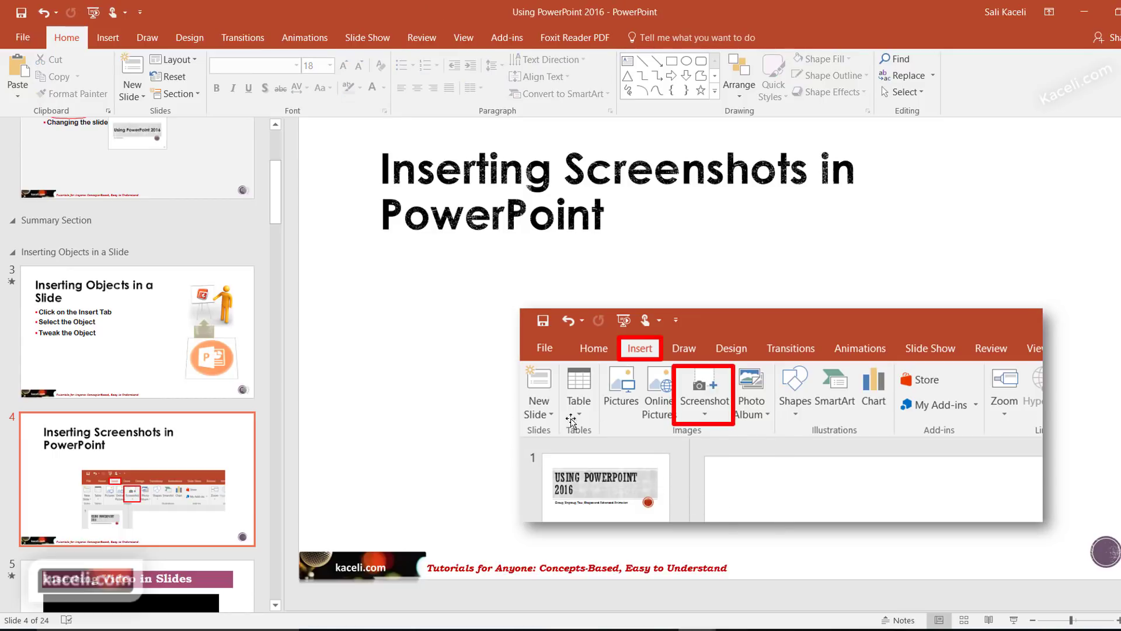
left_click(661, 352)
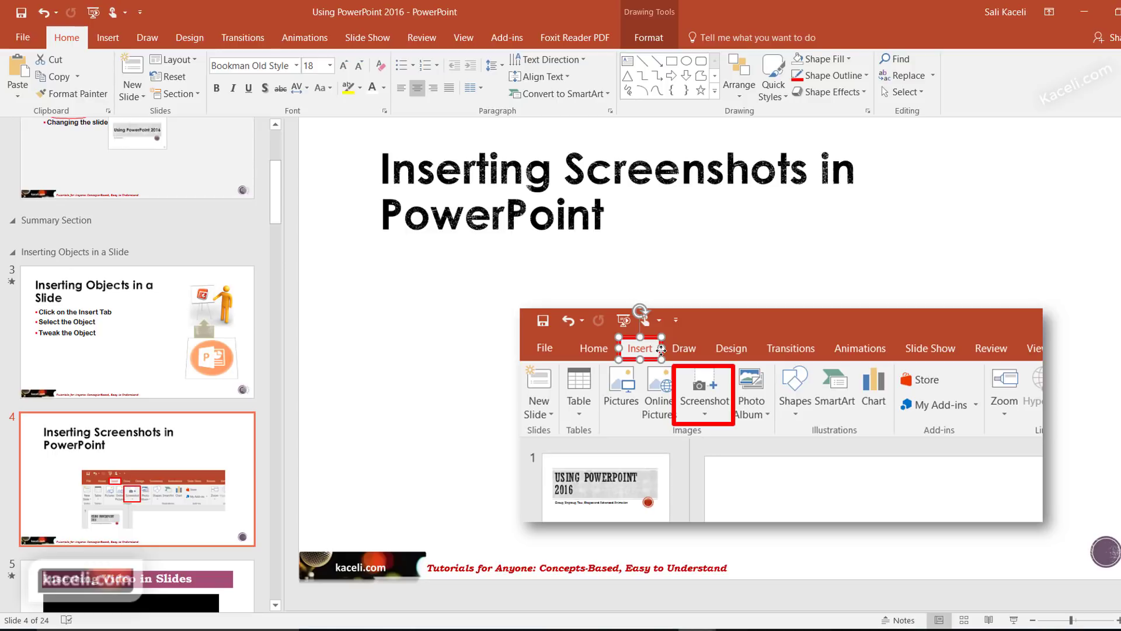
Animate the Insert box with Appear and the Screenshot box with Fly In, then start the slide show
left_click(311, 37)
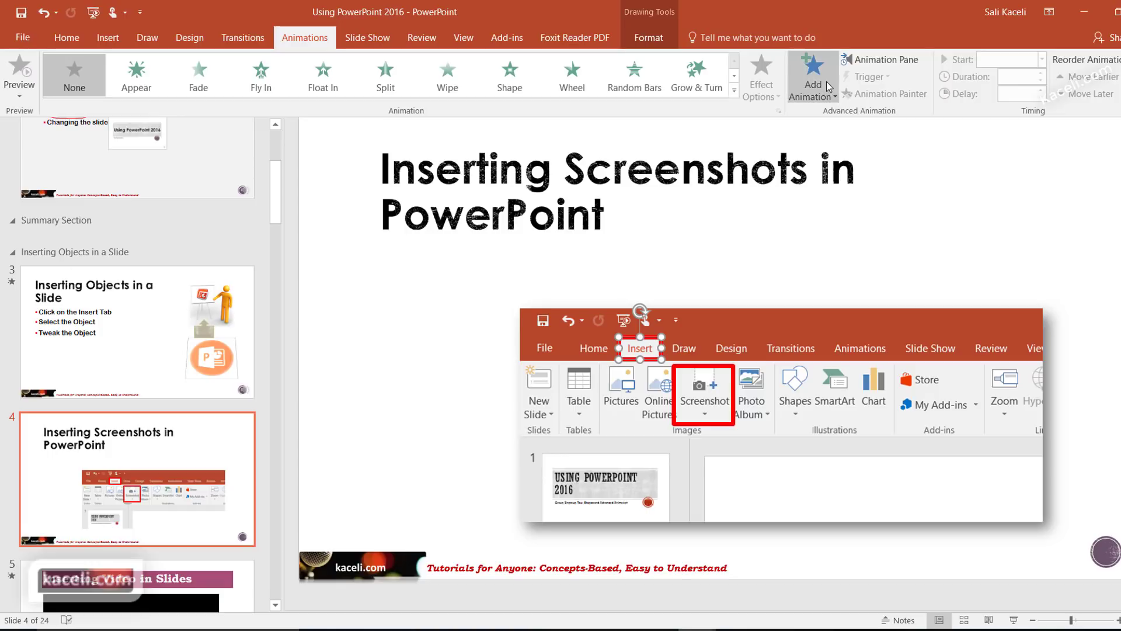
left_click(826, 81)
left_click(872, 135)
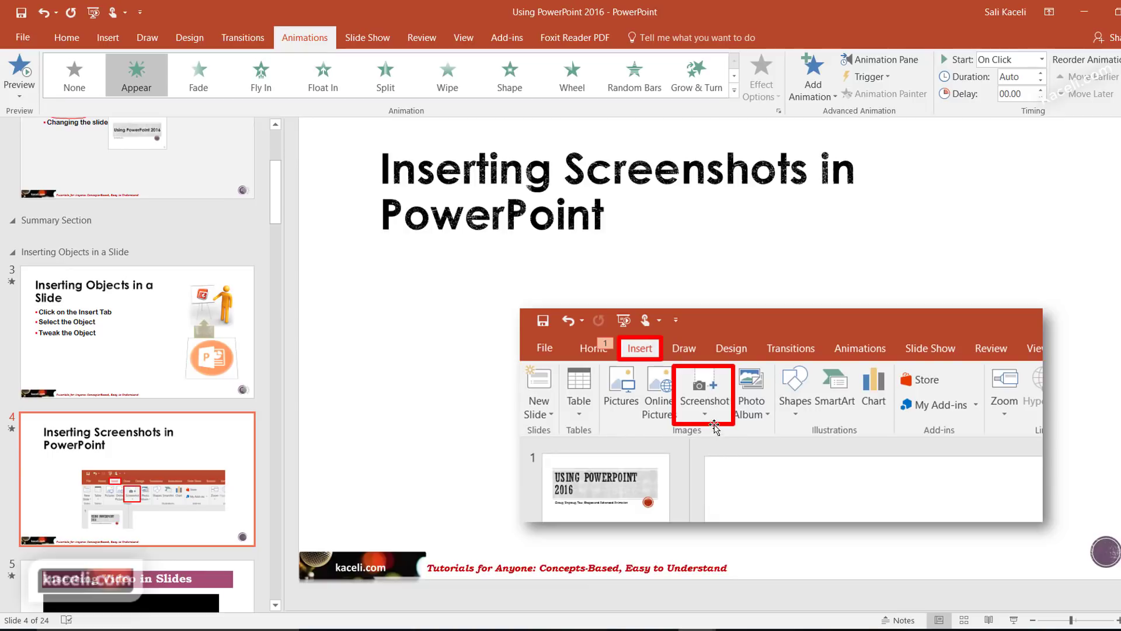
left_click(715, 424)
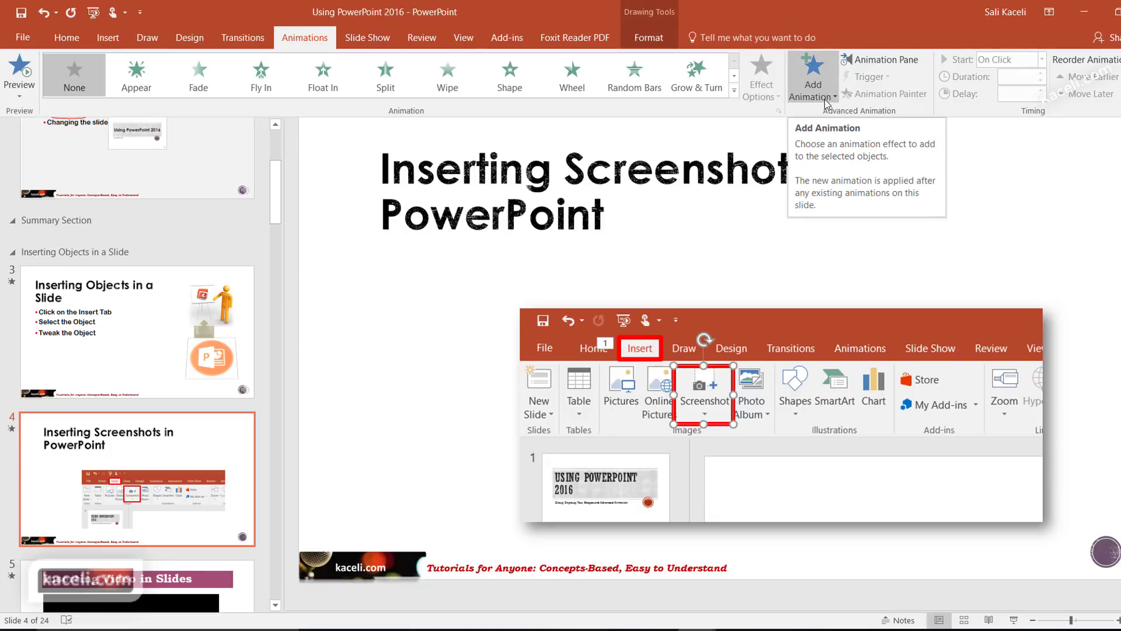
left_click(261, 75)
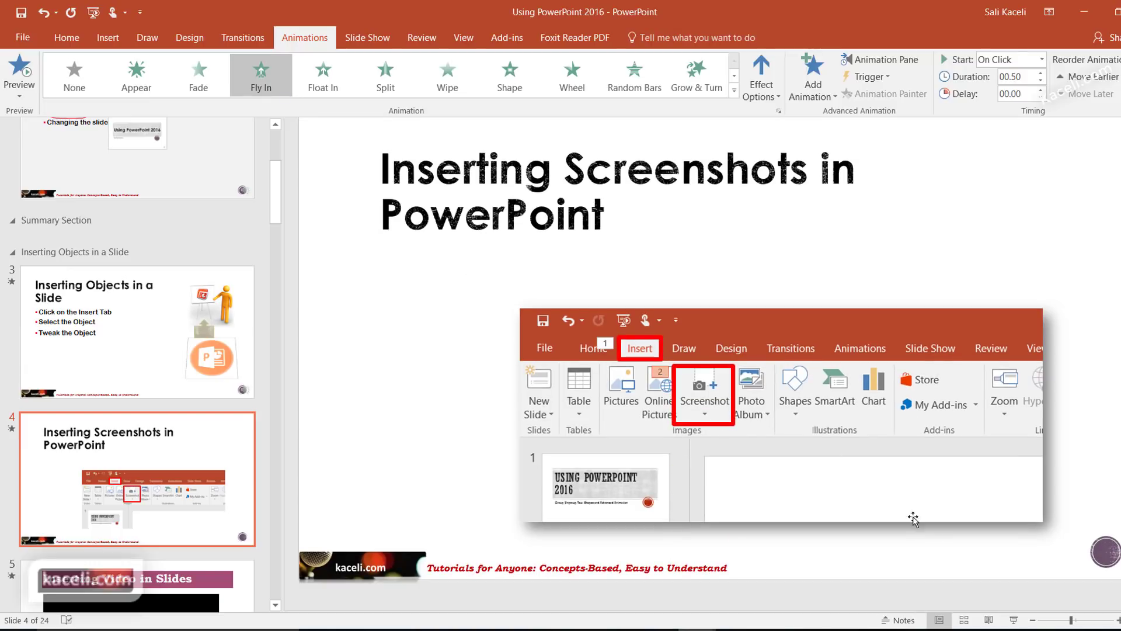
left_click(1015, 618)
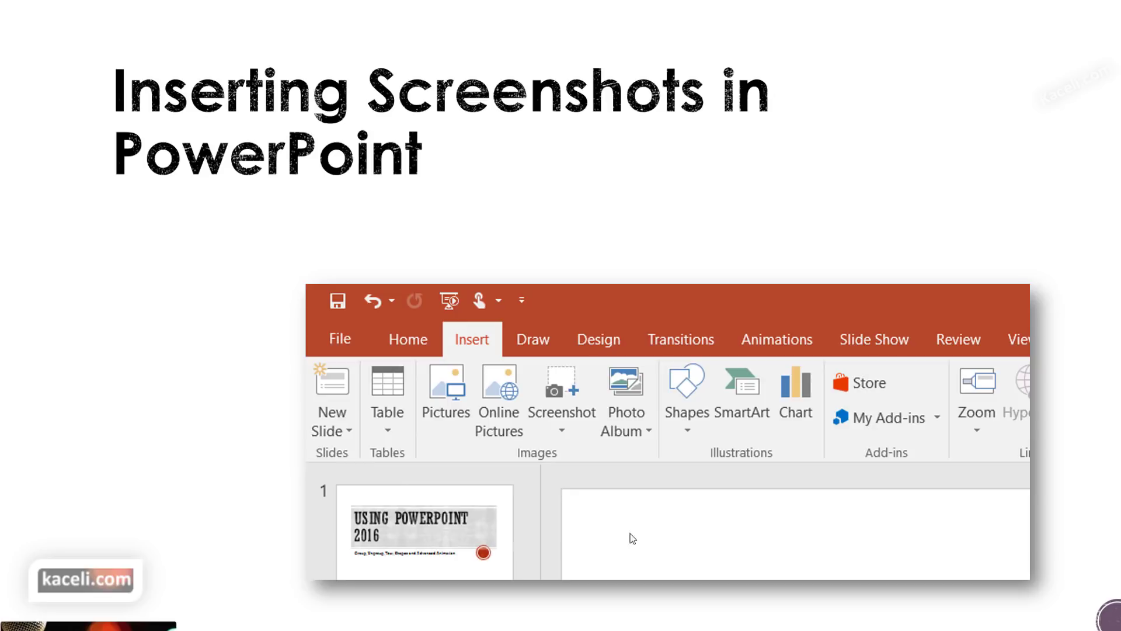
Advance the slide show to reveal the red boxes, then exit to editing view
left_click(239, 507)
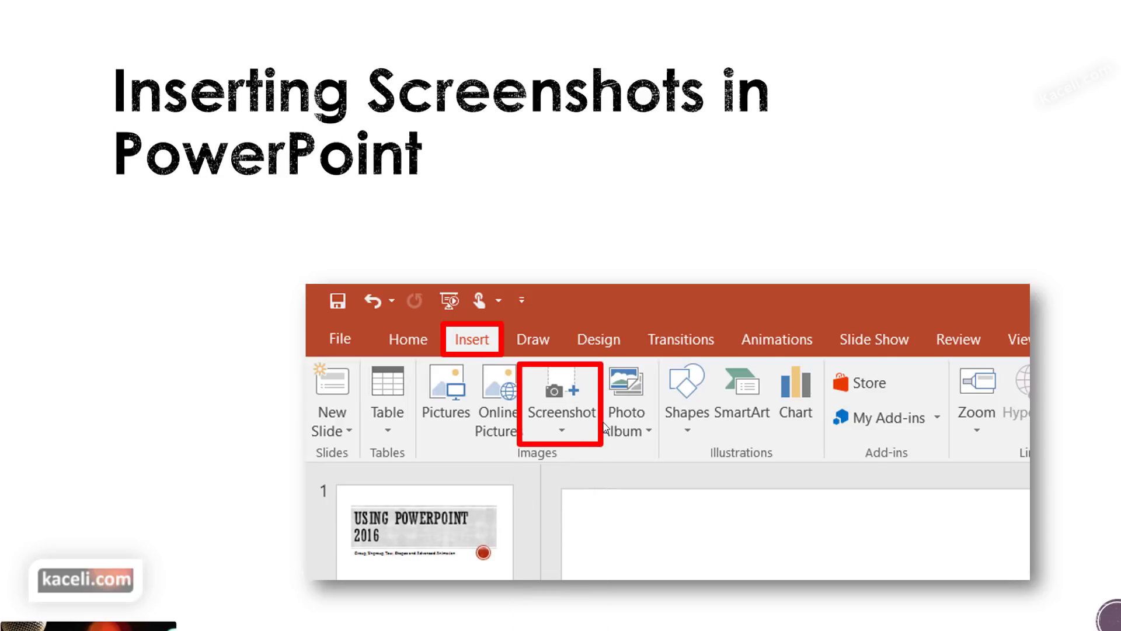
key("Escape")
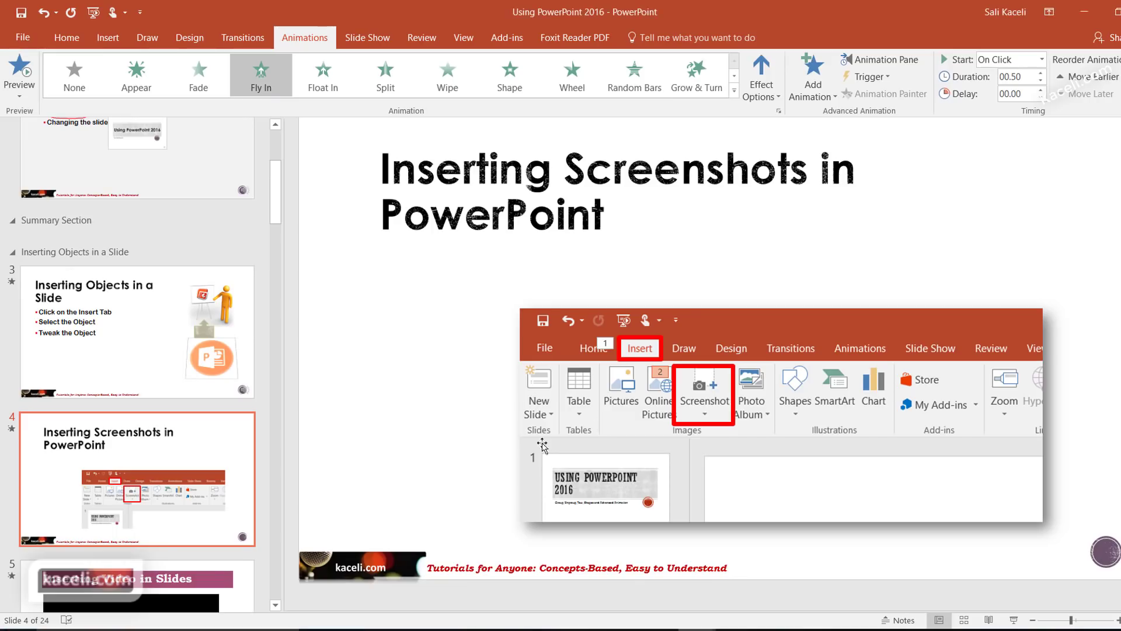